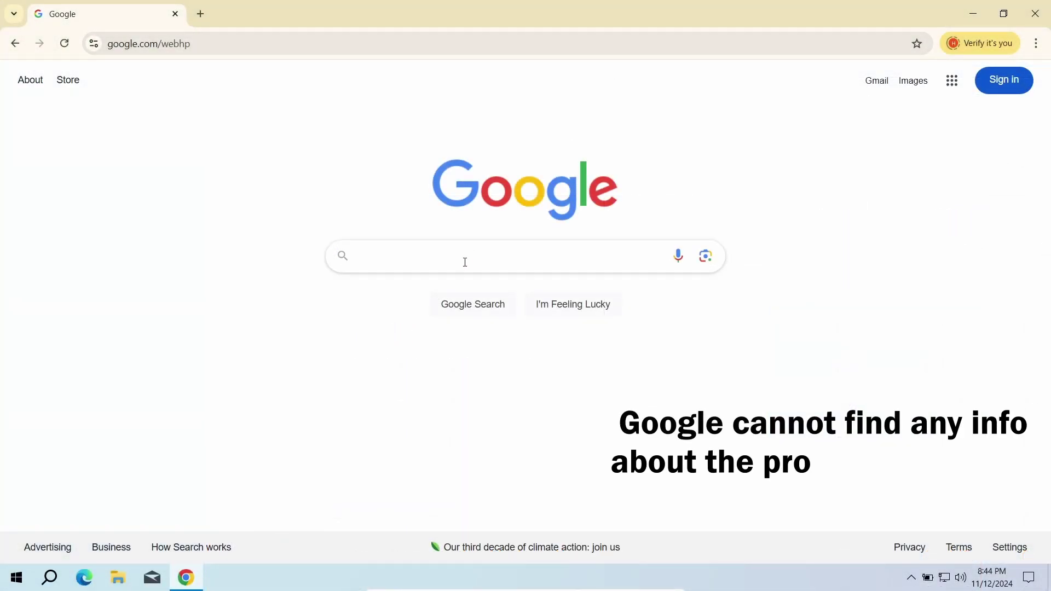
Search Google for the pasted 'AltrsikService' process name.
{"action": "left_click", "coordinate": [464, 262]}
{"action": "type", "text": "AltrsikService"}
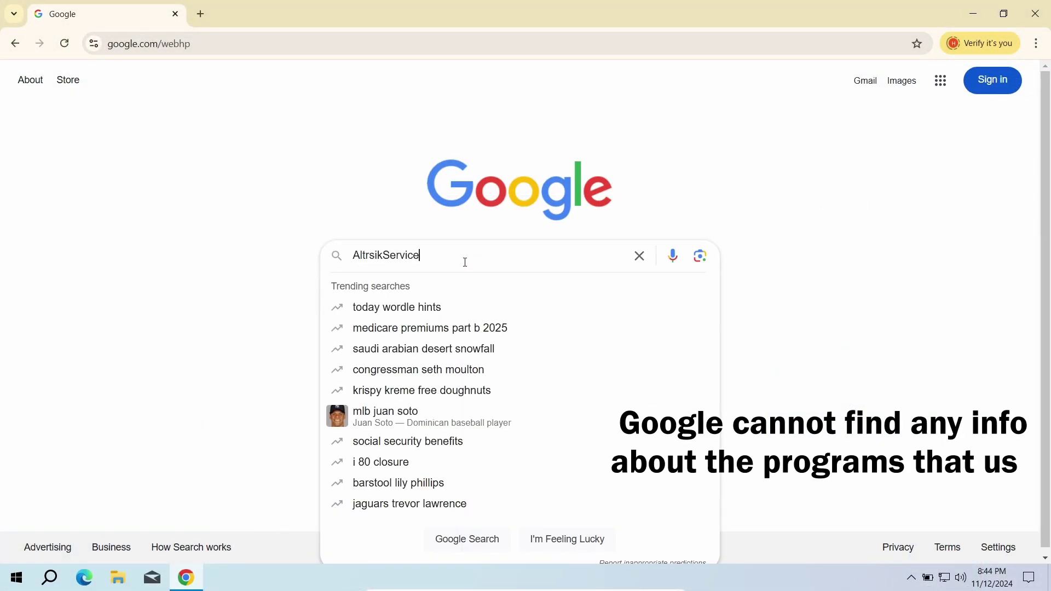
{"action": "key", "text": "Return"}
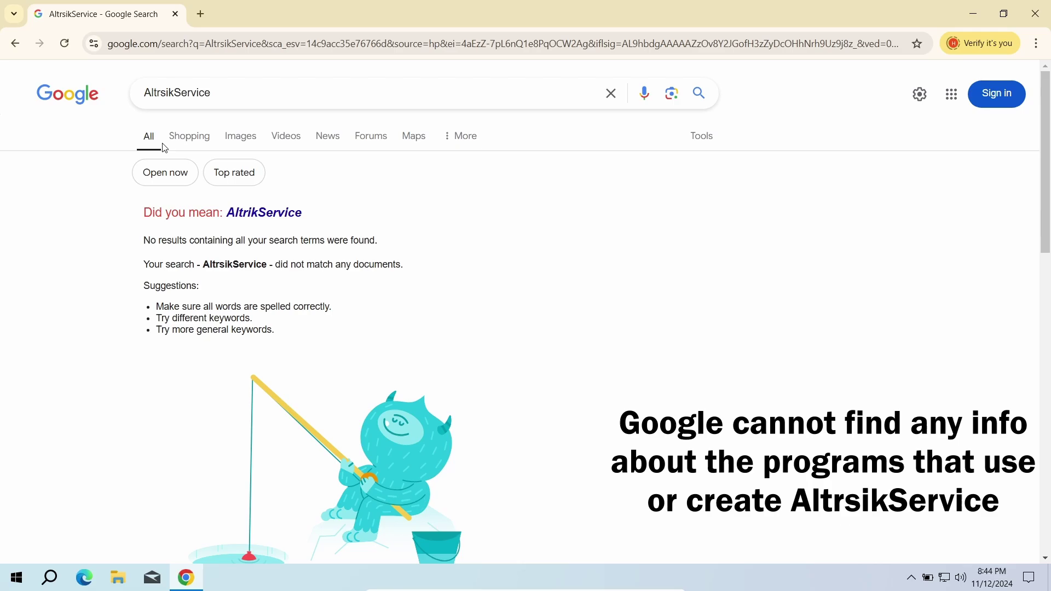
{"action": "scroll", "coordinate": [186, 197], "scroll_direction": "down", "scroll_amount": 2}
{"action": "scroll", "coordinate": [186, 209], "scroll_direction": "up", "scroll_amount": 2}
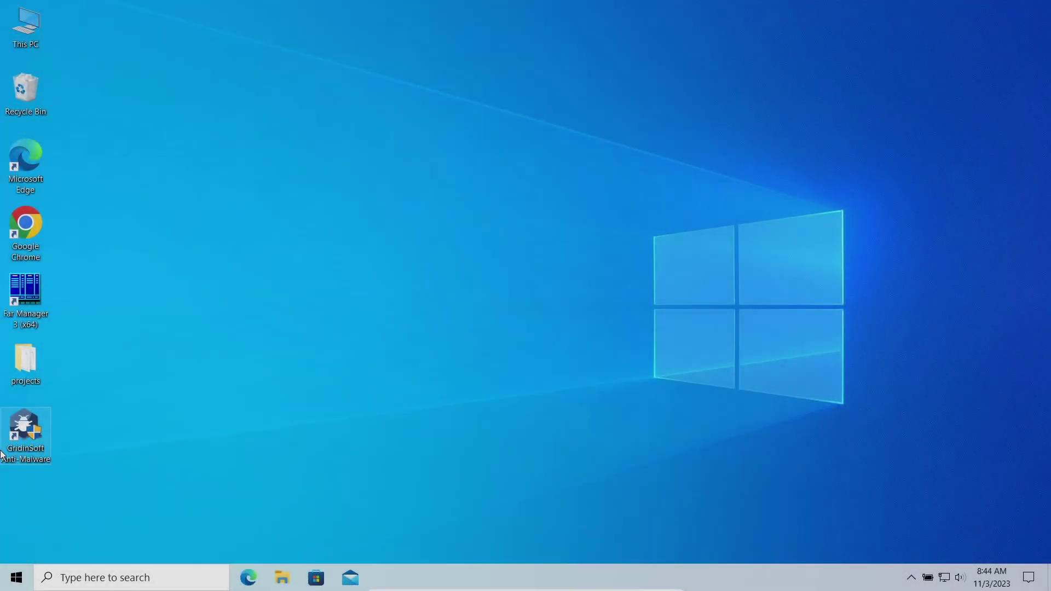
Shift-restart Windows from the Start menu power options to reach the recovery screen.
{"action": "left_click", "coordinate": [16, 578]}
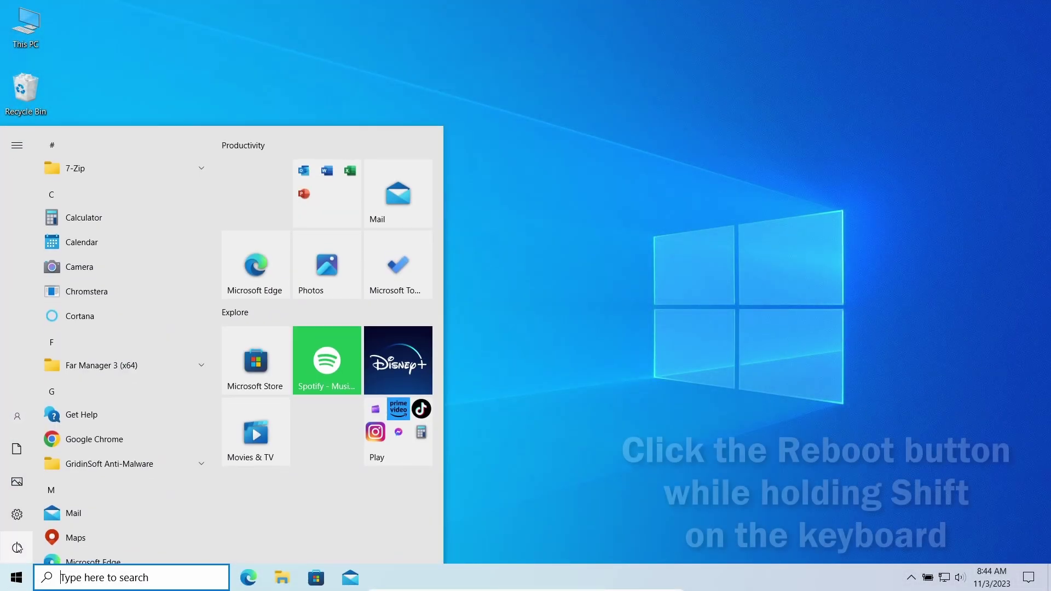
{"action": "left_click", "coordinate": [17, 548]}
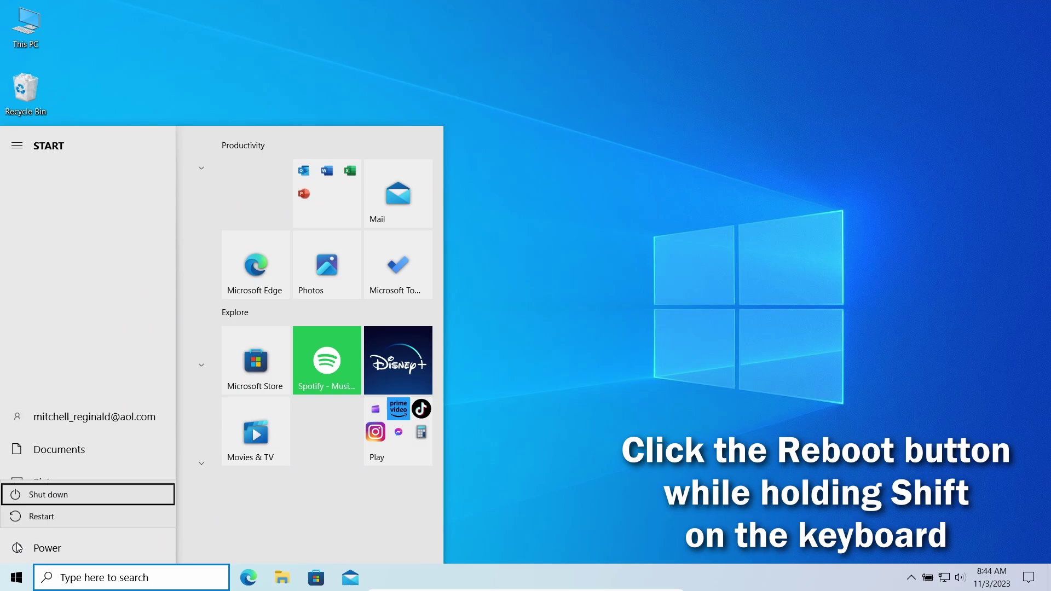
{"action": "left_click", "coordinate": [42, 512], "text": "shift"}
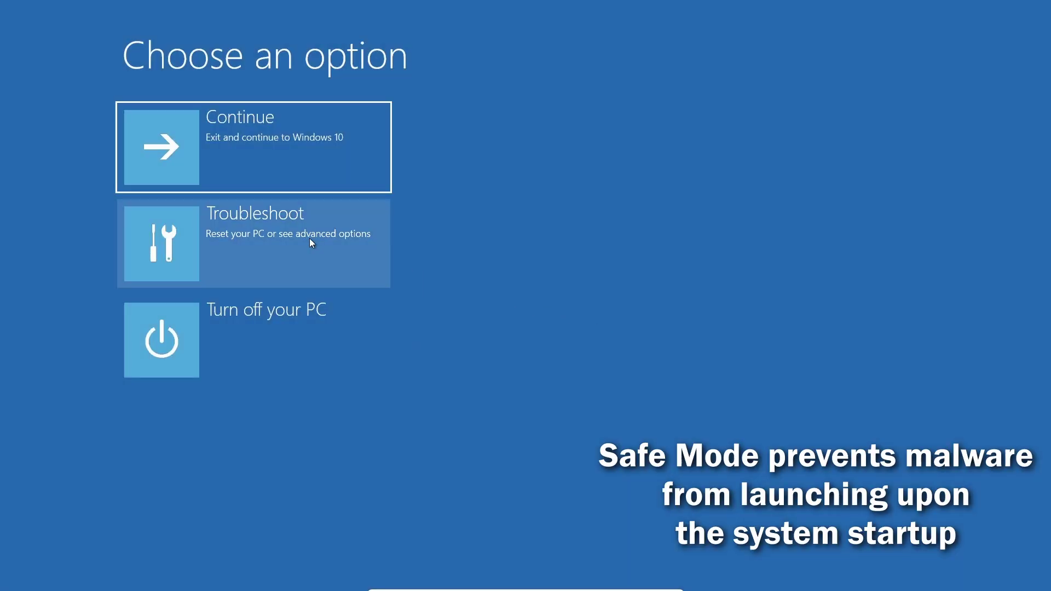
Go through Troubleshoot to the Startup Settings boot options.
{"action": "left_click", "coordinate": [308, 239]}
{"action": "left_click", "coordinate": [276, 160]}
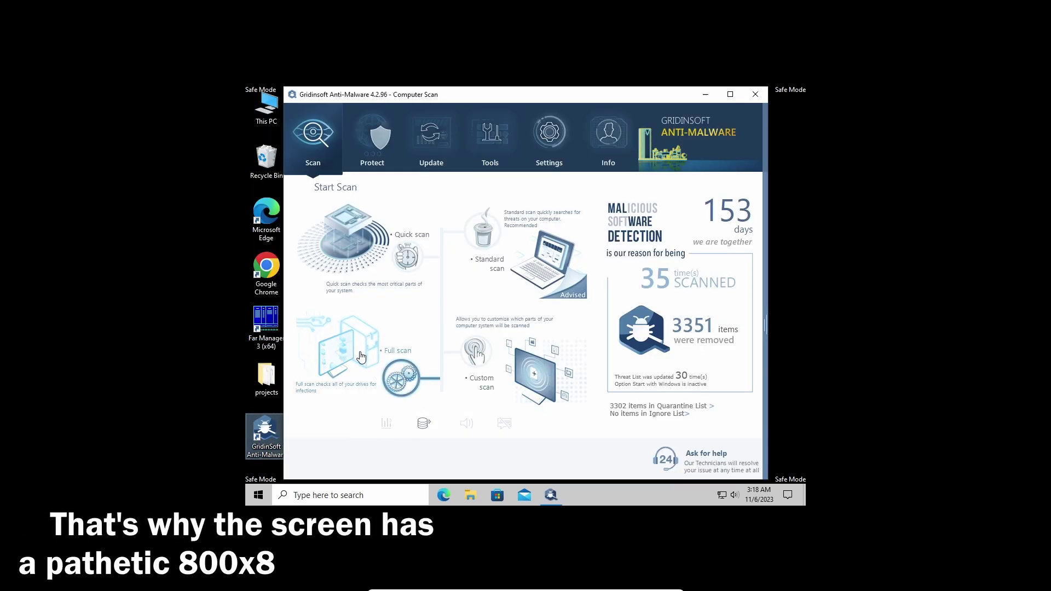
Run a GridinSoft full scan of all drives in Safe Mode.
{"action": "left_click", "coordinate": [386, 355]}
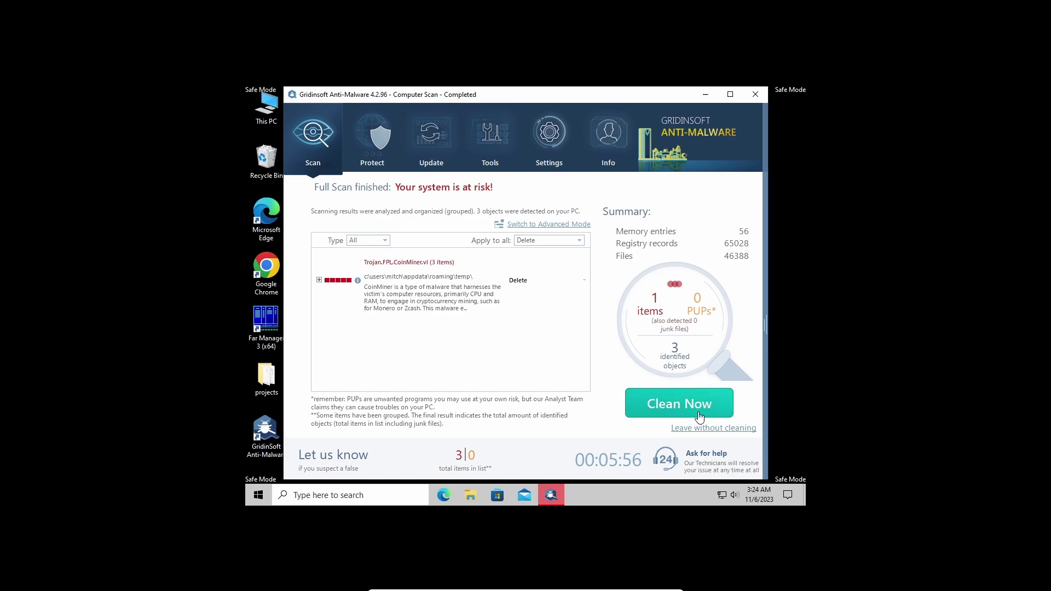
Clean the 3 detected CoinMiner objects, then dismiss the removal summary.
{"action": "left_click", "coordinate": [678, 406]}
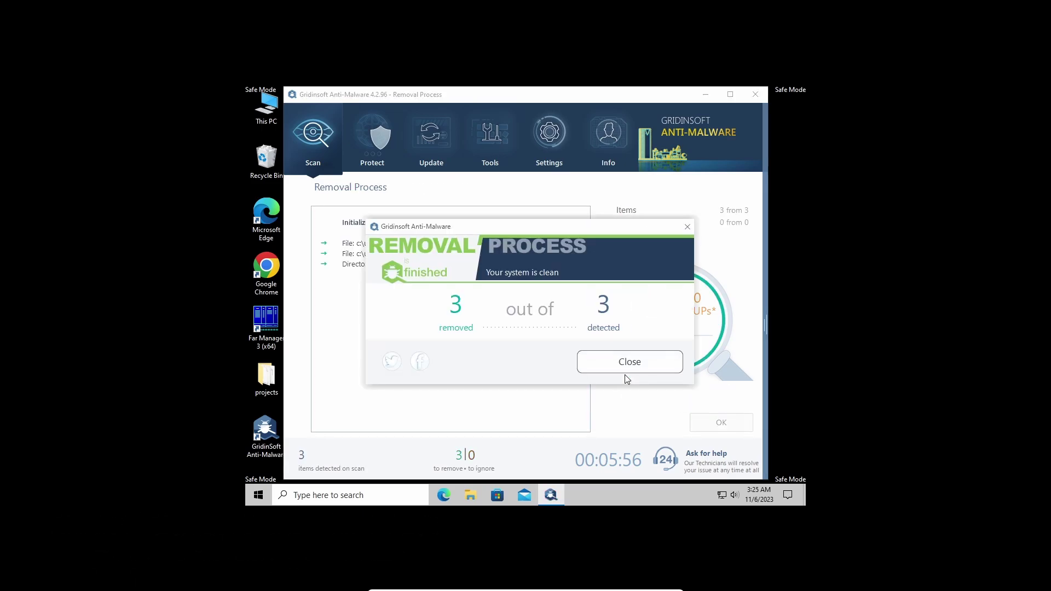
{"action": "left_click", "coordinate": [647, 364]}
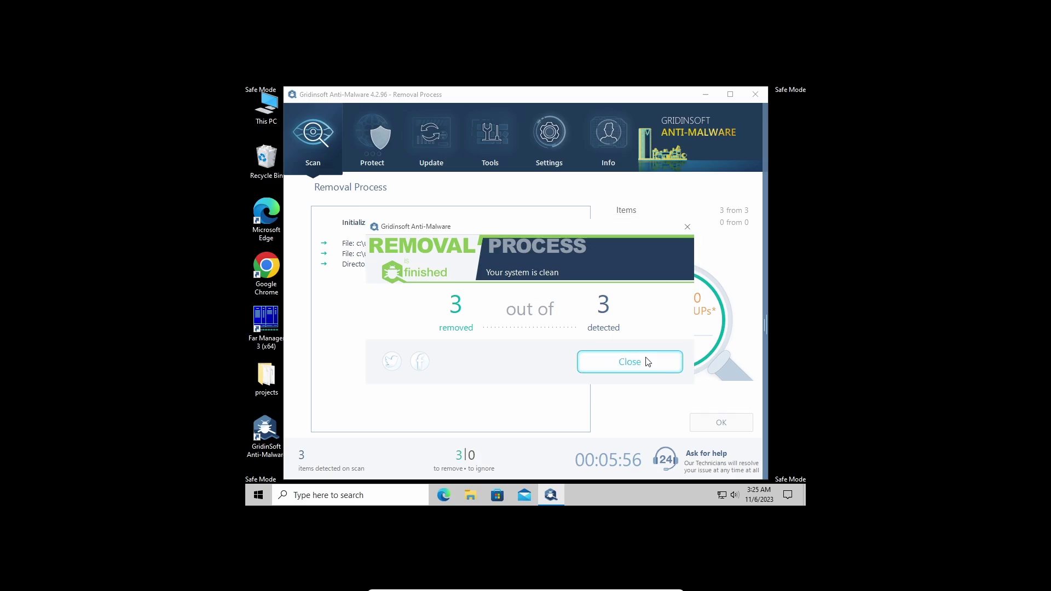
{"action": "left_click", "coordinate": [704, 428]}
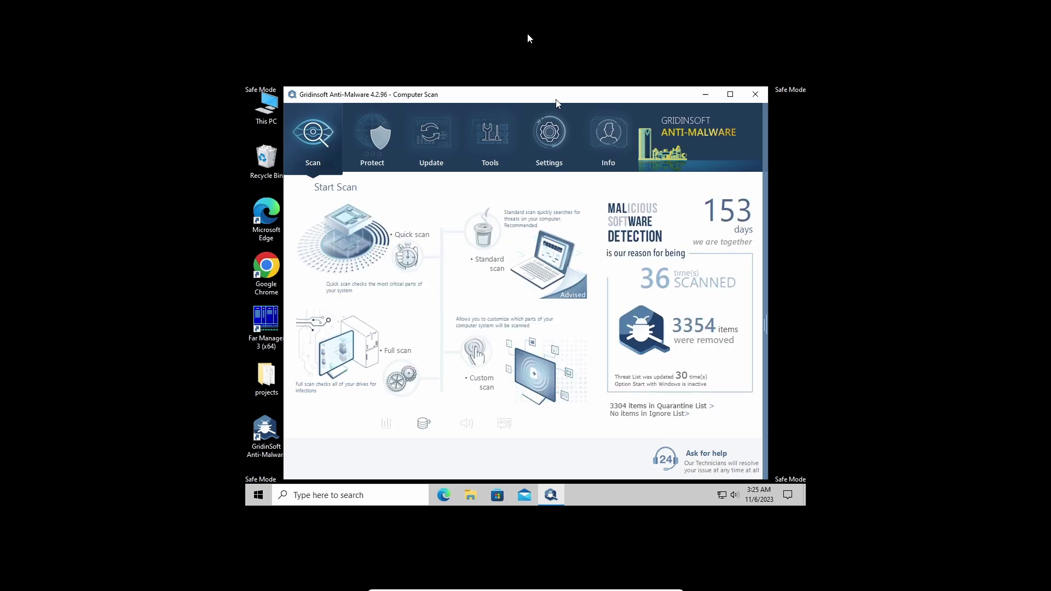